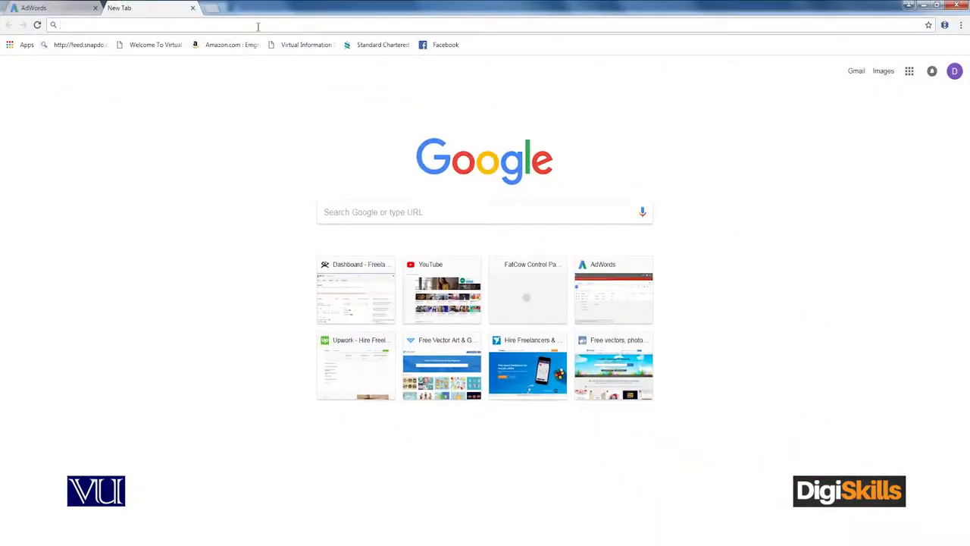
- Search Google Images for "online course vector png"
left_click(393, 213)
type("online ")
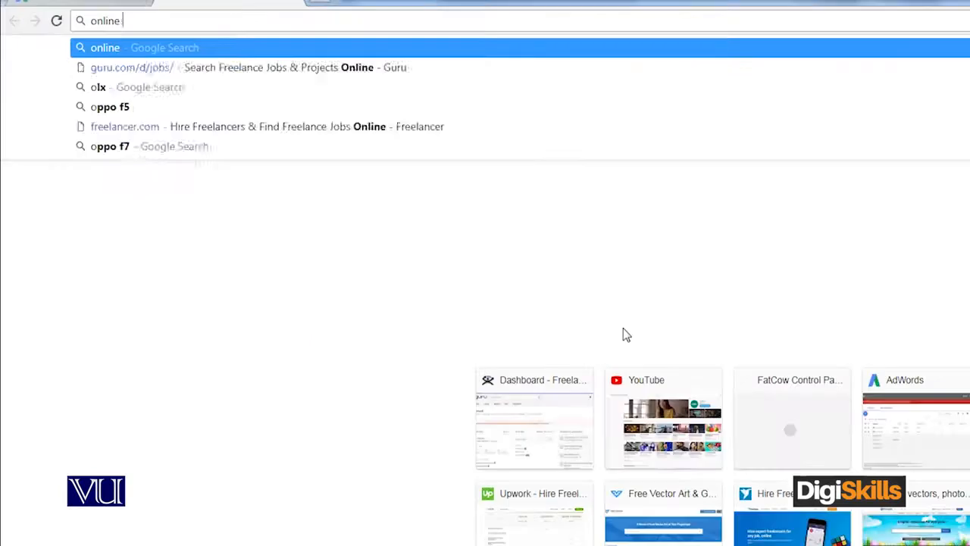
type("course vector png")
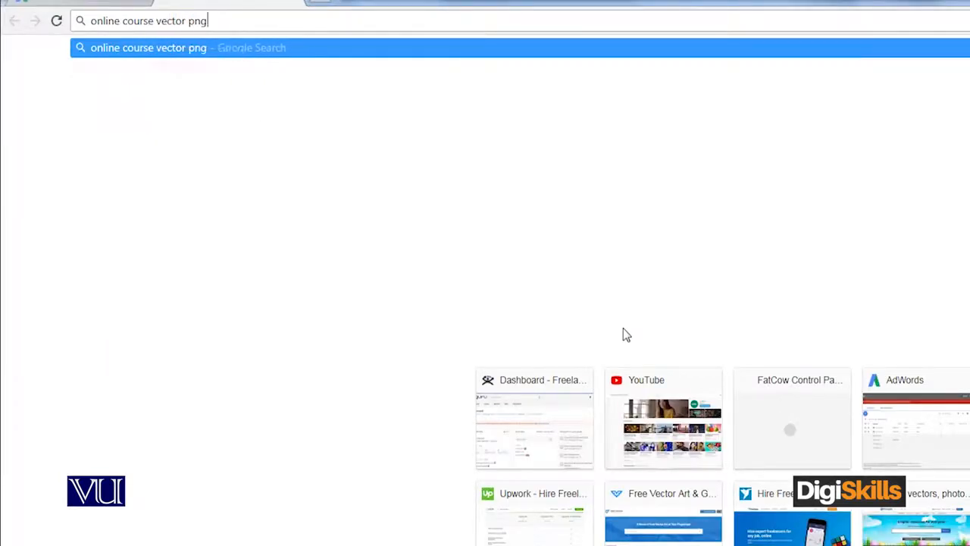
key("Return")
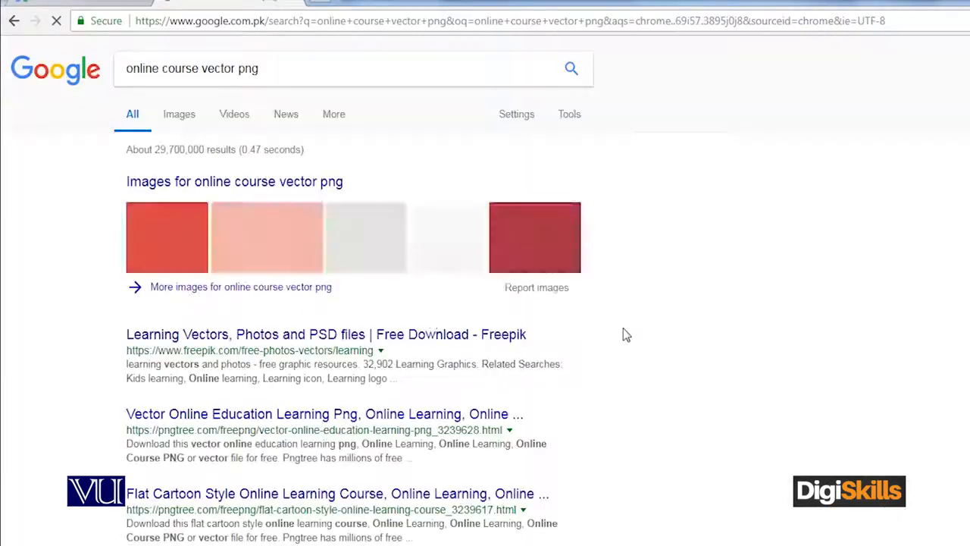
left_click(173, 119)
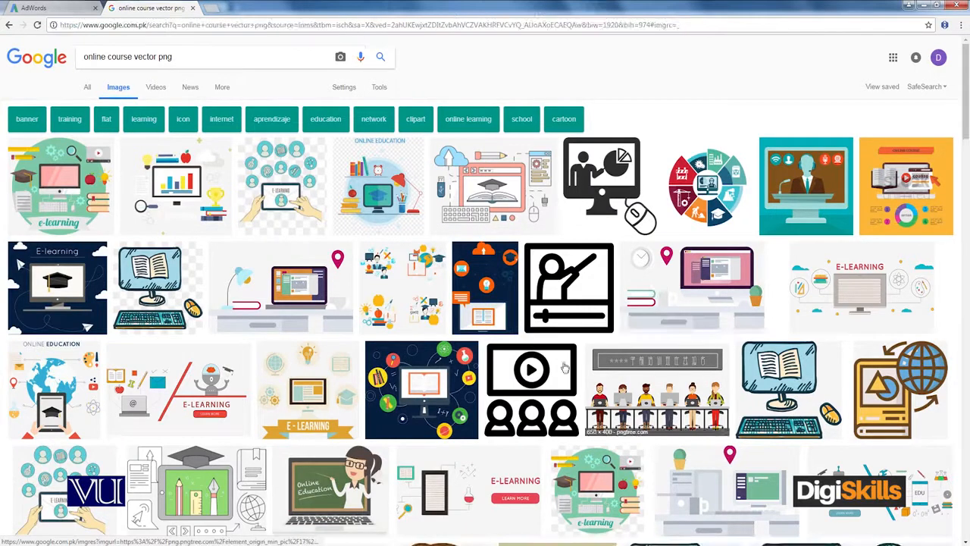
- Save the full-size picture of the headset speaker on a teal monitor to the Desktop as a JPG file
left_click(771, 176)
right_click(771, 173)
left_click(791, 179)
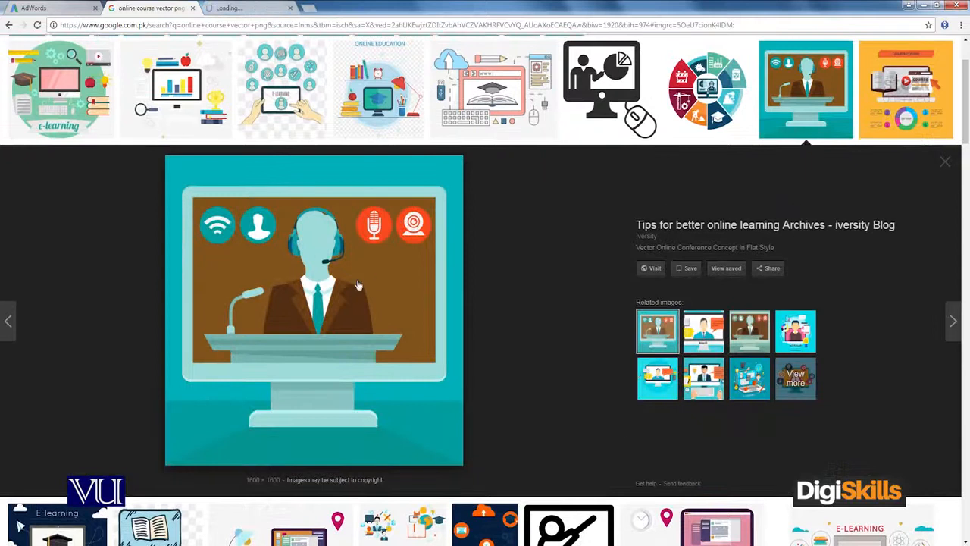
right_click(304, 257)
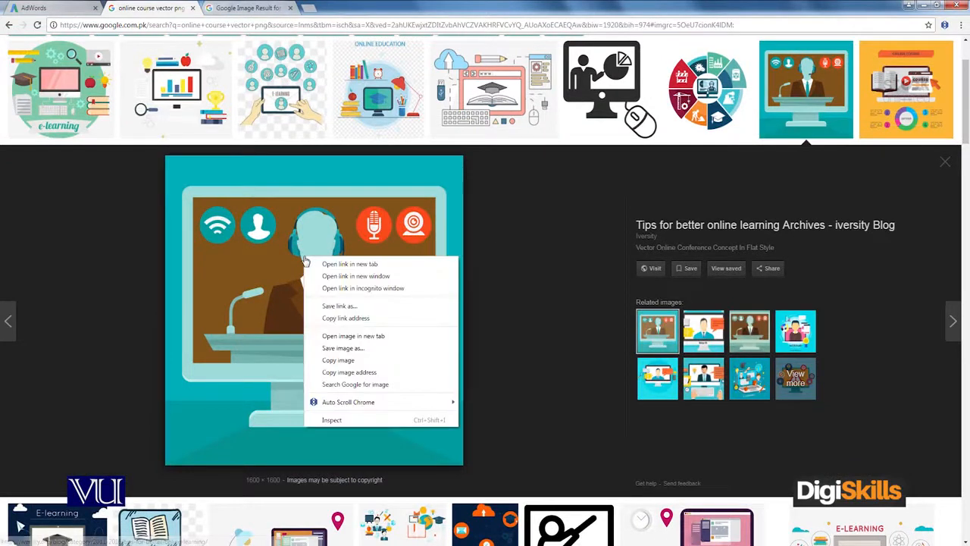
left_click(394, 351)
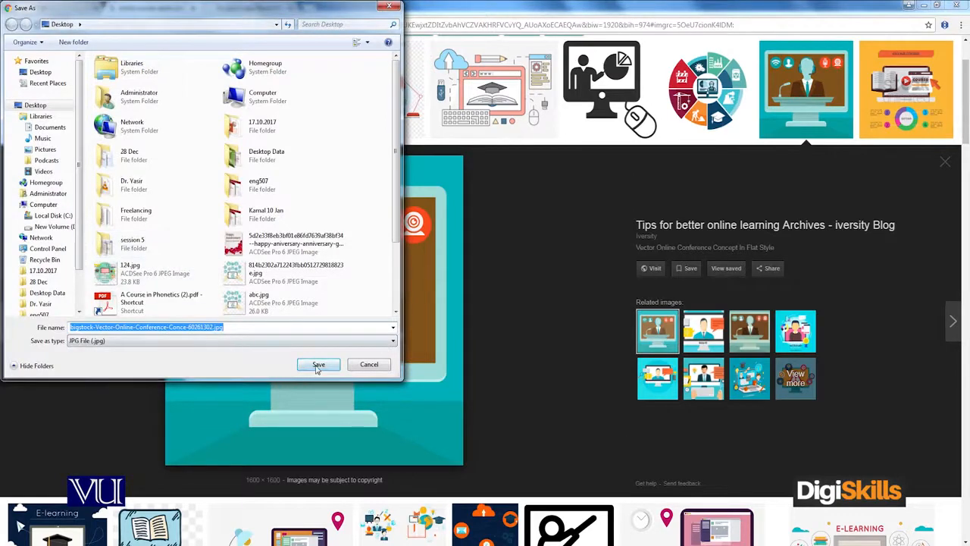
left_click(318, 365)
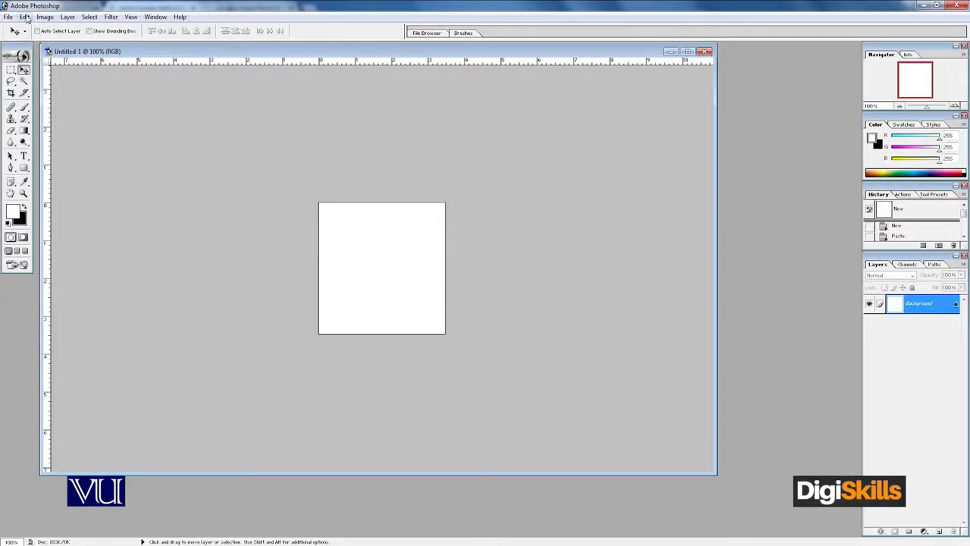
- Switch to Photoshop and open bigstock-Vector-Online-Conference-Conce-60261302.jpg from the Desktop
left_click(9, 17)
left_click(23, 41)
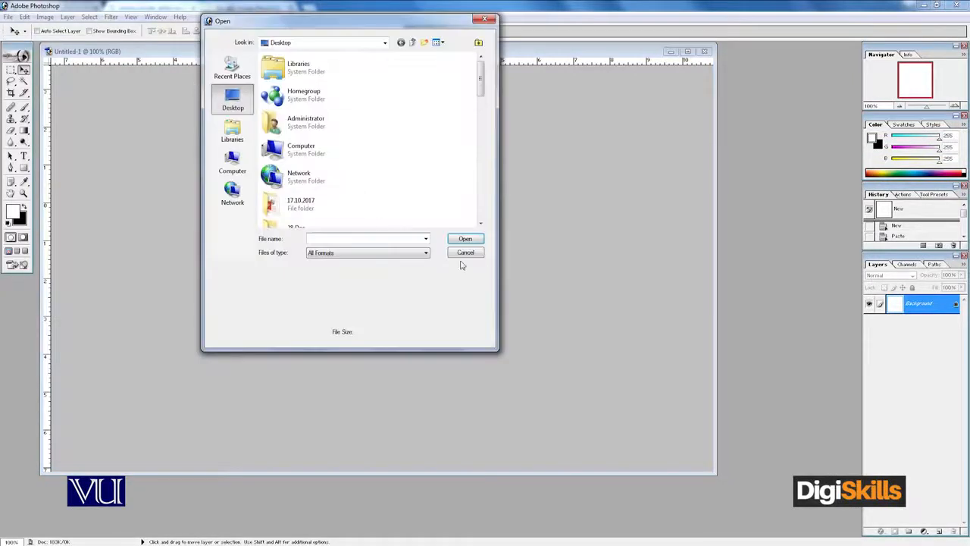
left_click_drag(514, 357, 594, 387)
left_click_drag(563, 106, 580, 151)
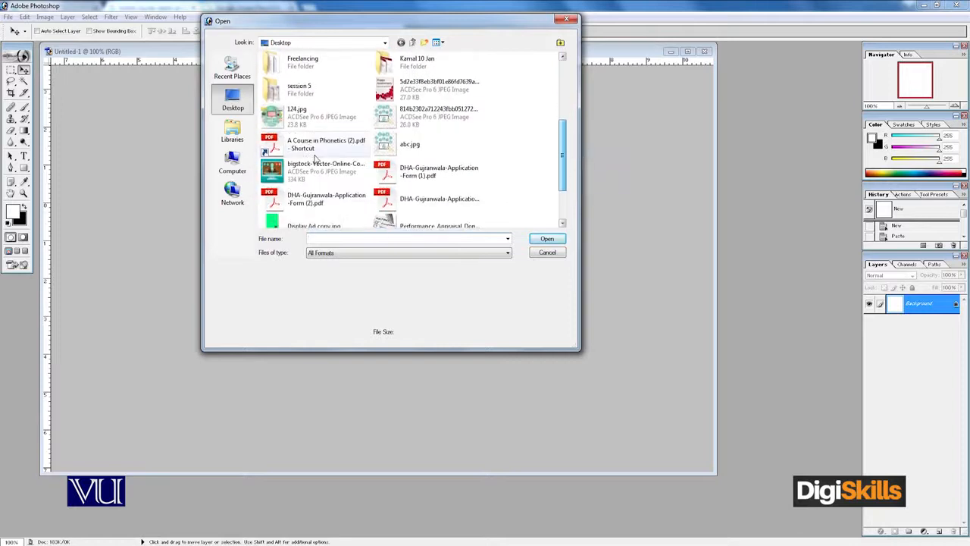
left_click(324, 168)
left_click(547, 238)
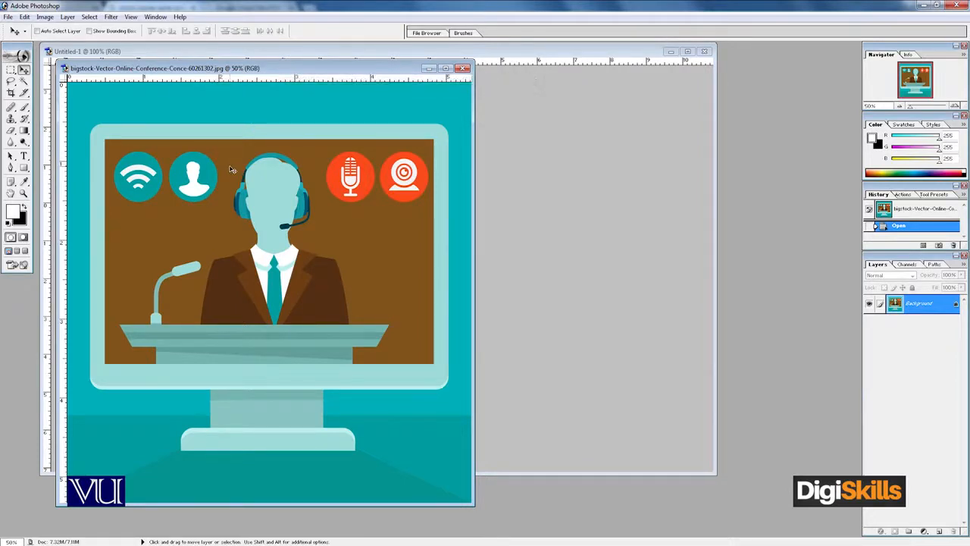
- Copy the entire conference picture into the blank Untitled-1 document and close the source image
key("ctrl+a")
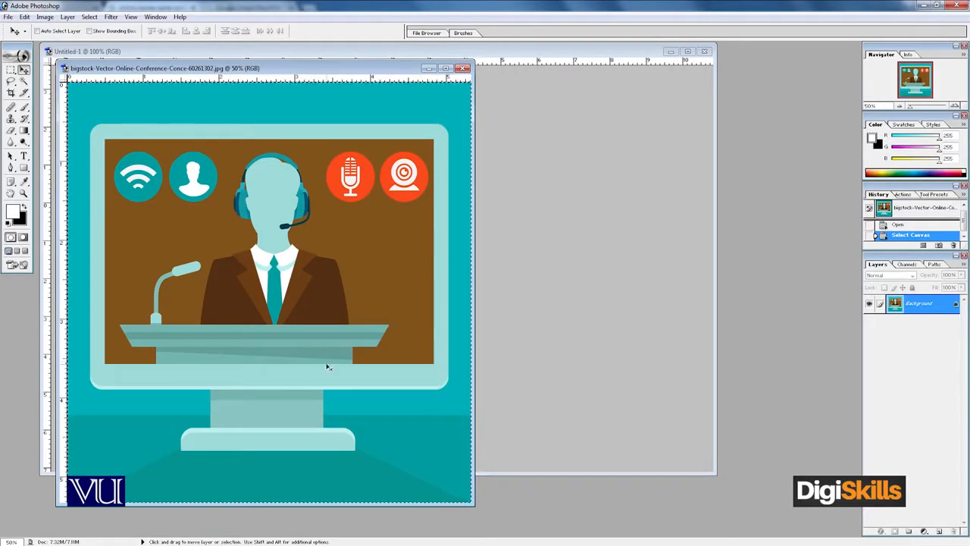
left_click_drag(239, 69, 586, 50)
left_click(372, 267)
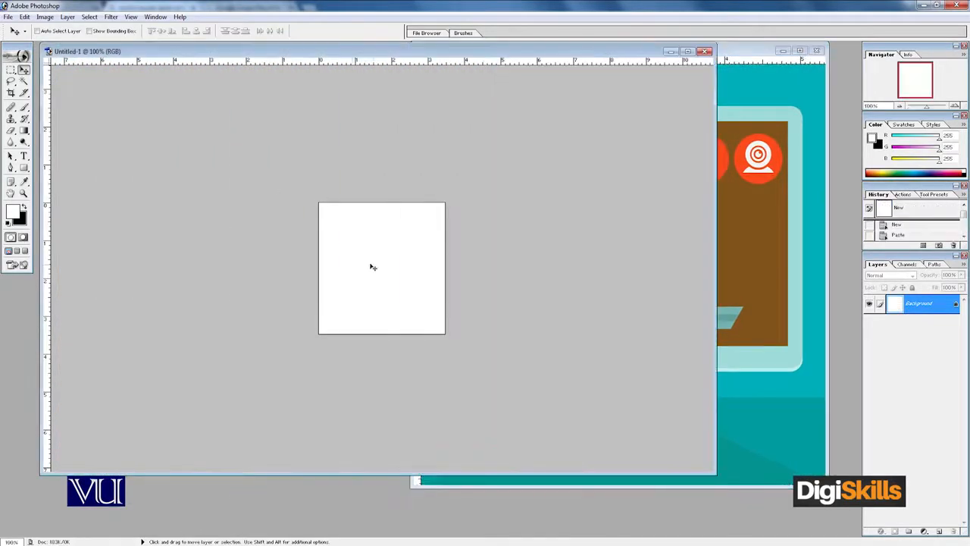
key("ctrl+v")
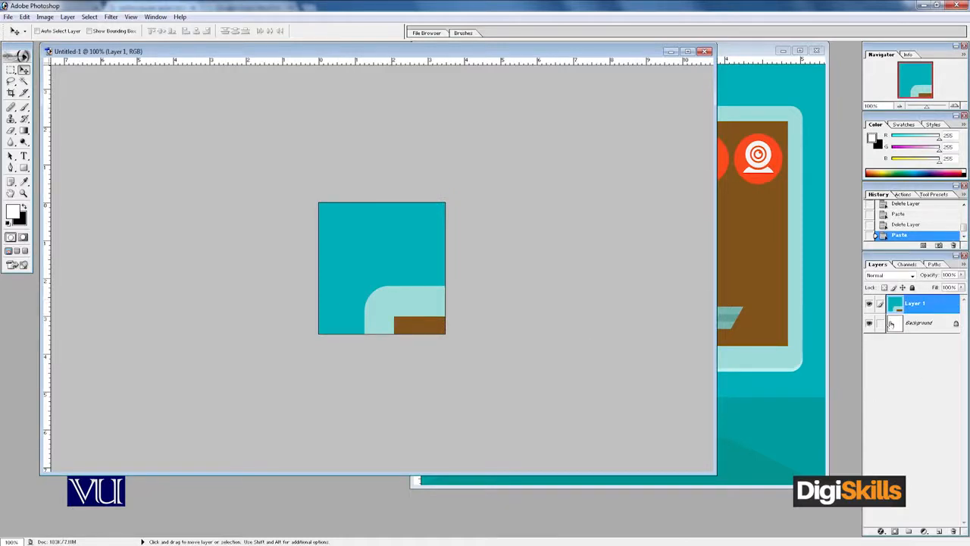
left_click(766, 50)
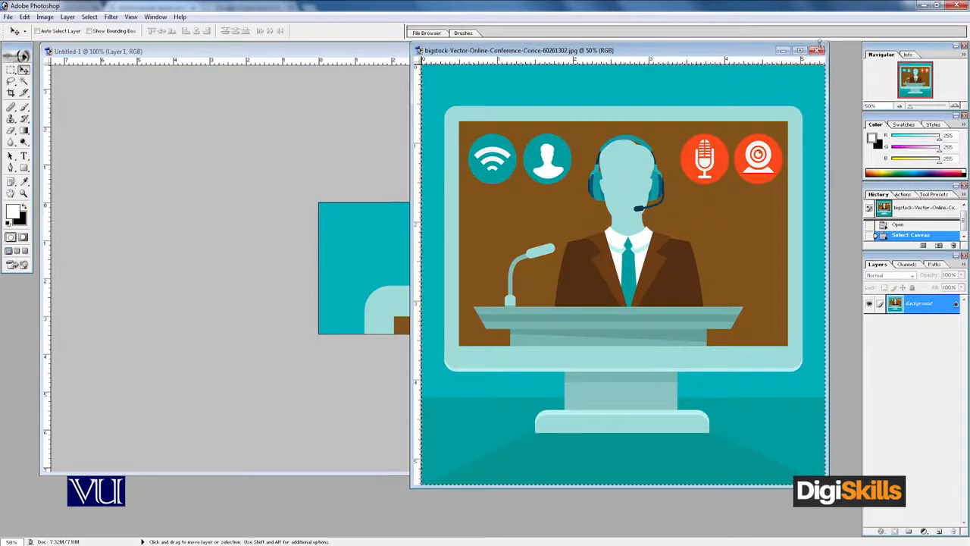
left_click(817, 51)
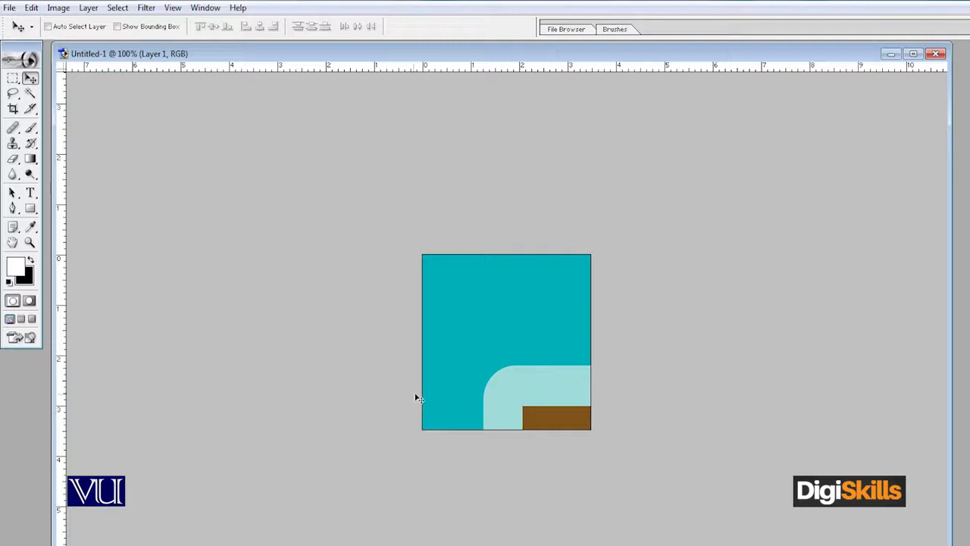
- Scale the pasted picture layer proportionally to about 15.7% so it fills the square canvas exactly
key("ctrl+t")
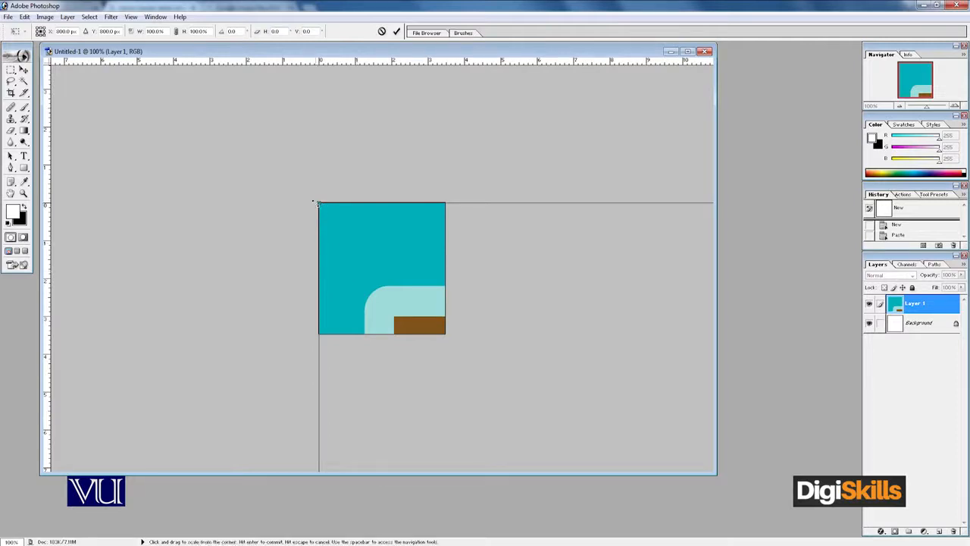
left_click_drag(318, 203, 372, 210)
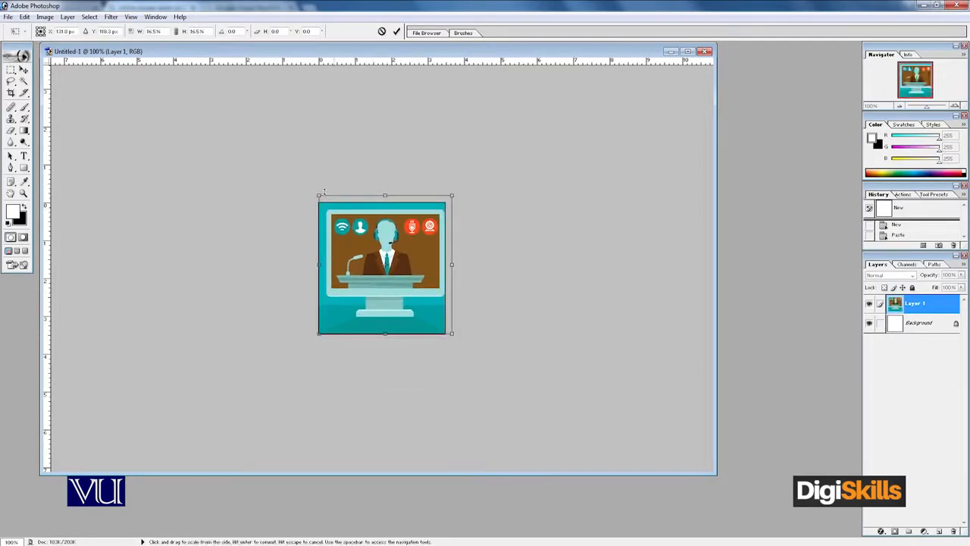
left_click_drag(318, 194, 319, 203)
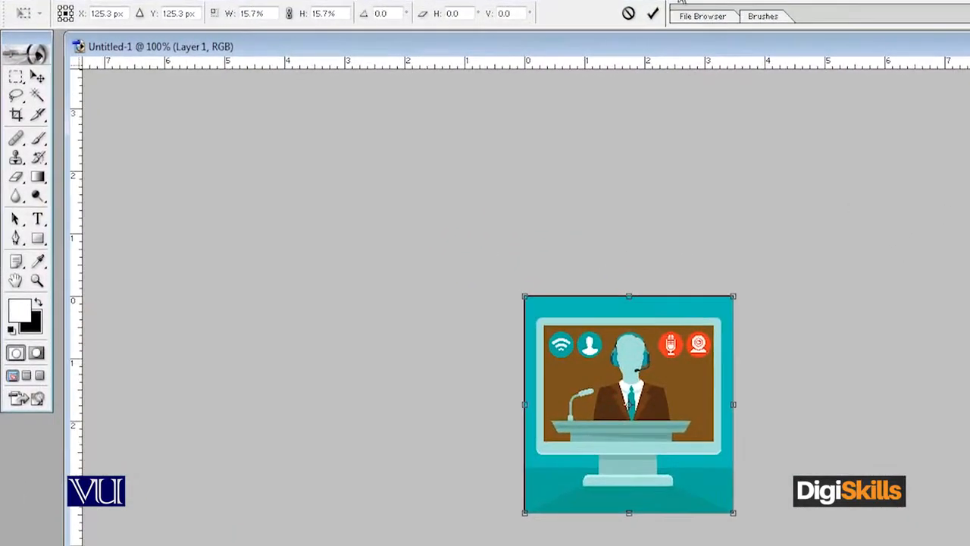
left_click(651, 15)
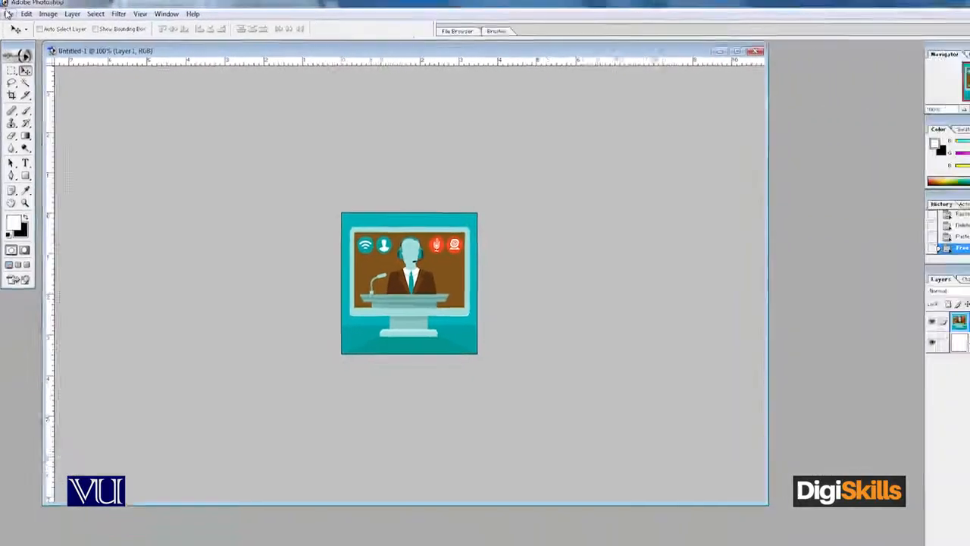
- Save the artwork to the Desktop as a JPEG named "test display ad", lowering the image quality from the maximum
left_click(8, 15)
left_click(54, 115)
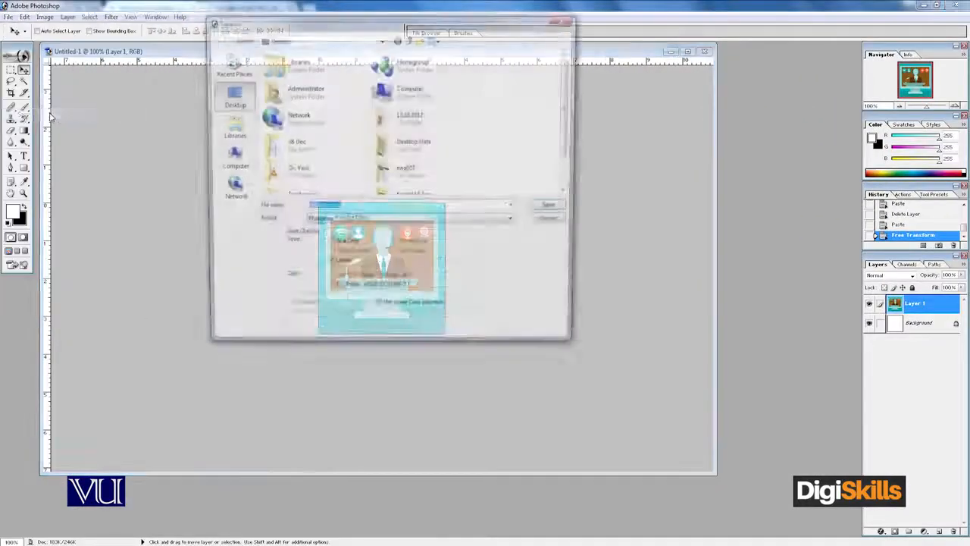
left_click(557, 258)
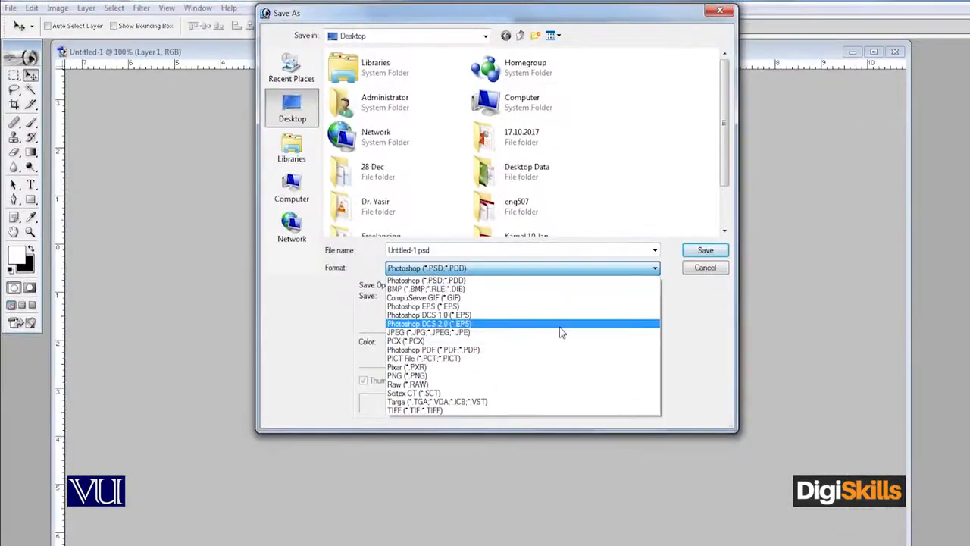
left_click(561, 332)
left_click(465, 251)
type("tes")
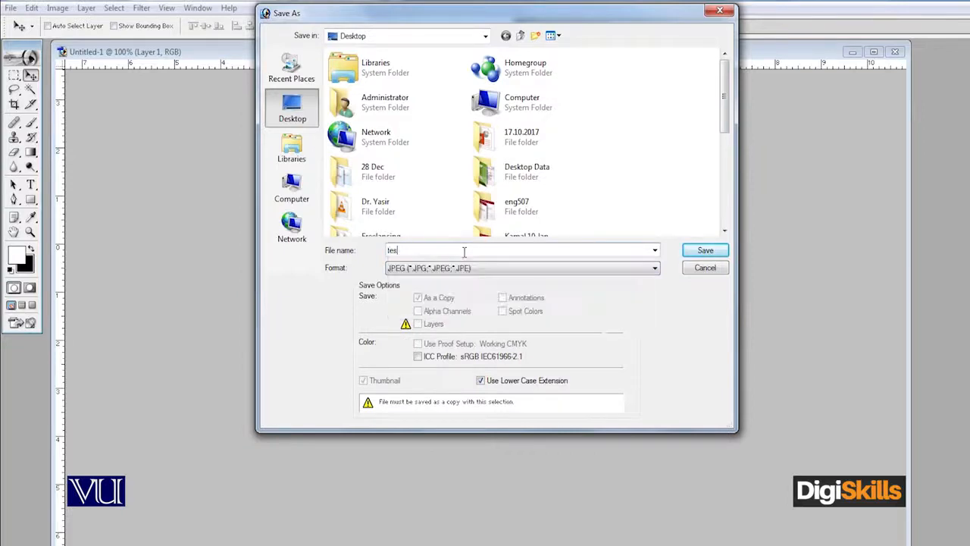
type("t display ad")
left_click(716, 251)
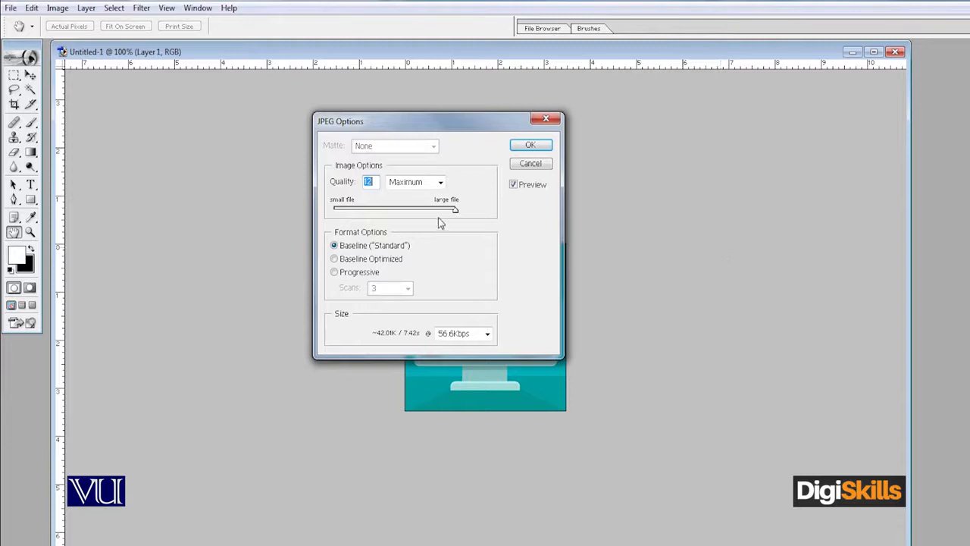
left_click(393, 211)
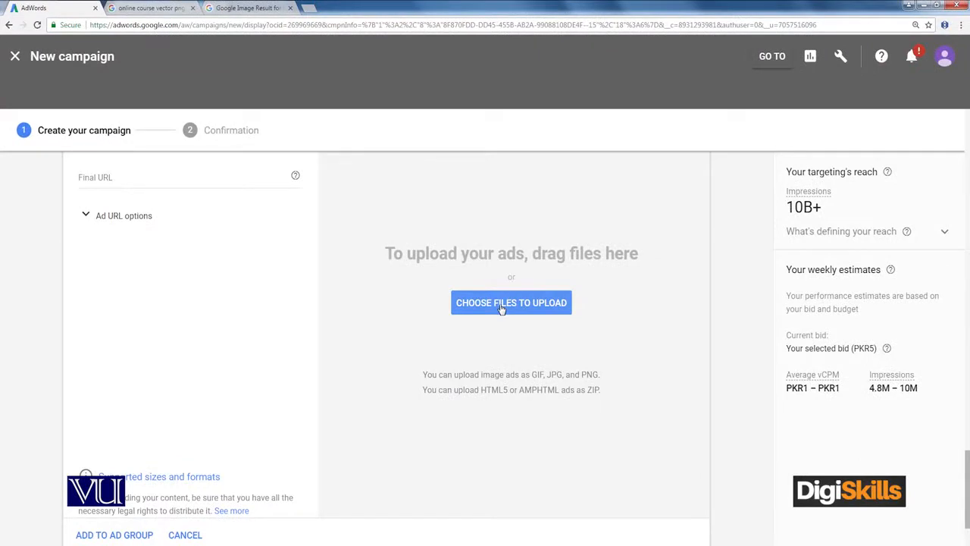
- Switch to the AdWords campaign form and upload test display ad.jpg from the Desktop as the display ad
left_click(500, 307)
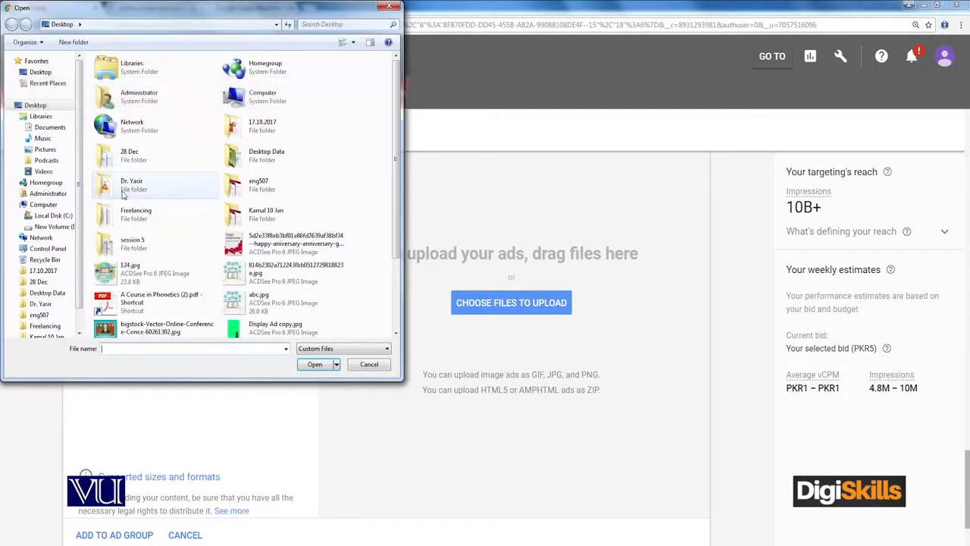
scroll(239, 239, "down", 2)
left_click(136, 300)
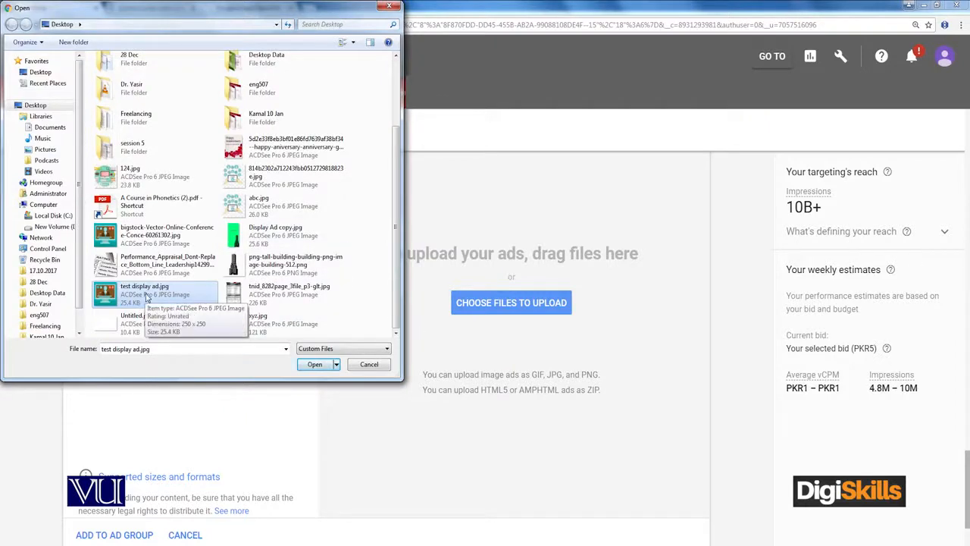
left_click(316, 365)
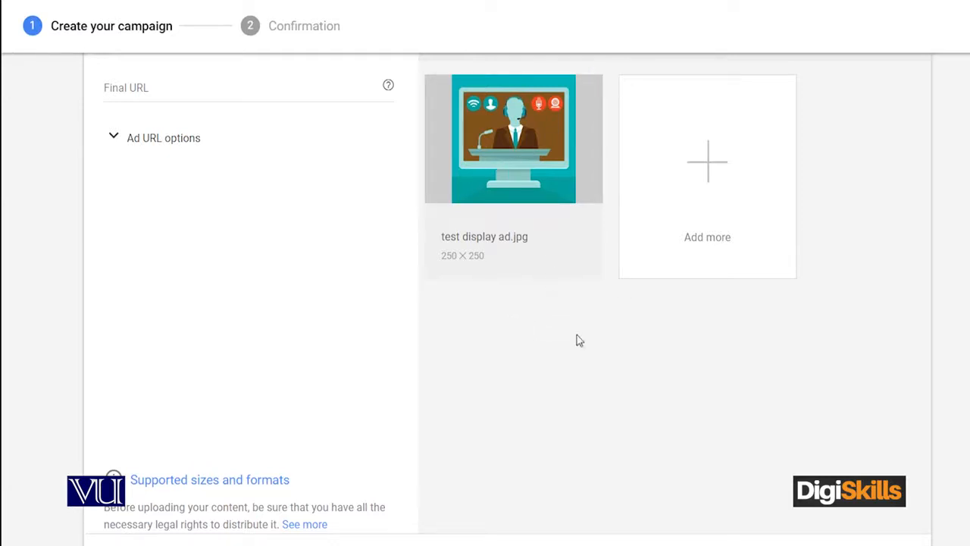
- Look over the ad URL options and try to create the campaign without a final URL
left_click(114, 138)
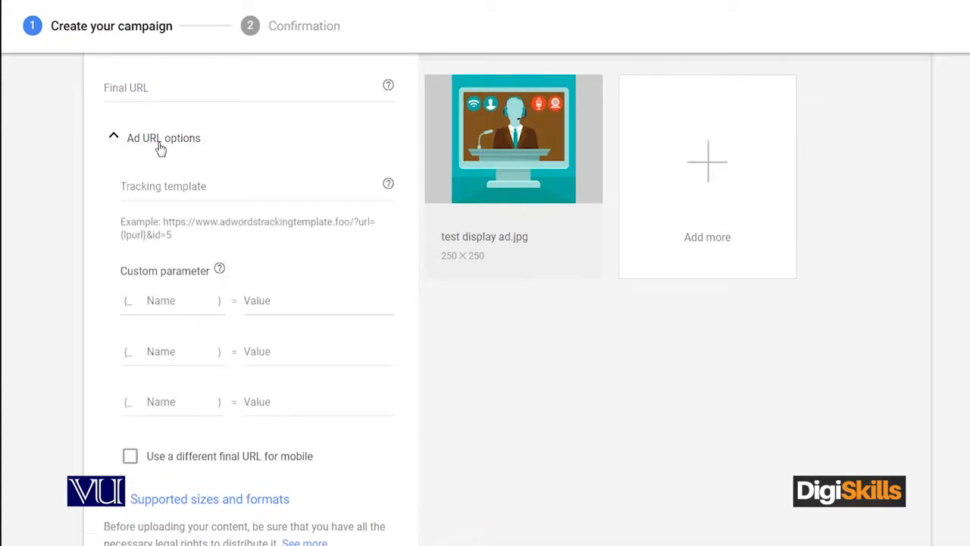
left_click(114, 137)
scroll(541, 253, "down", 2)
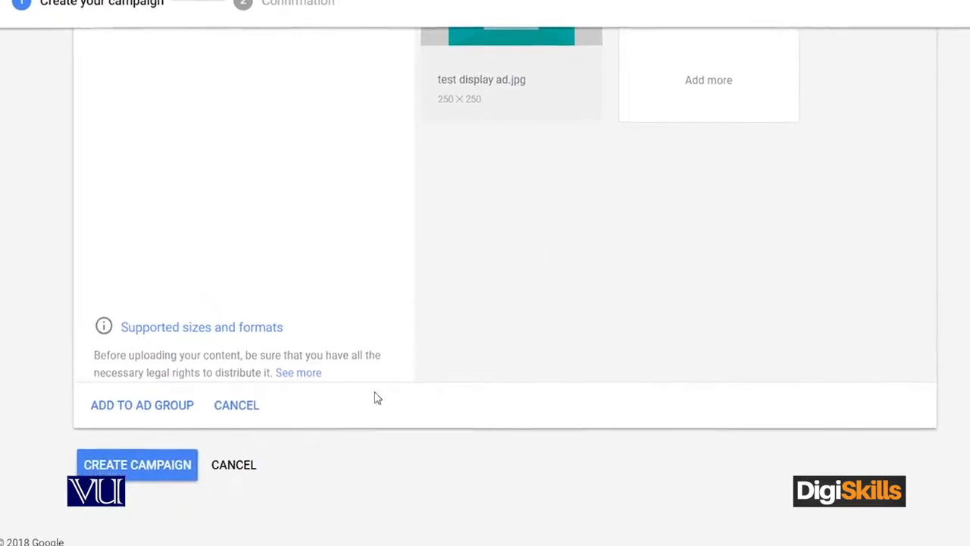
left_click(127, 455)
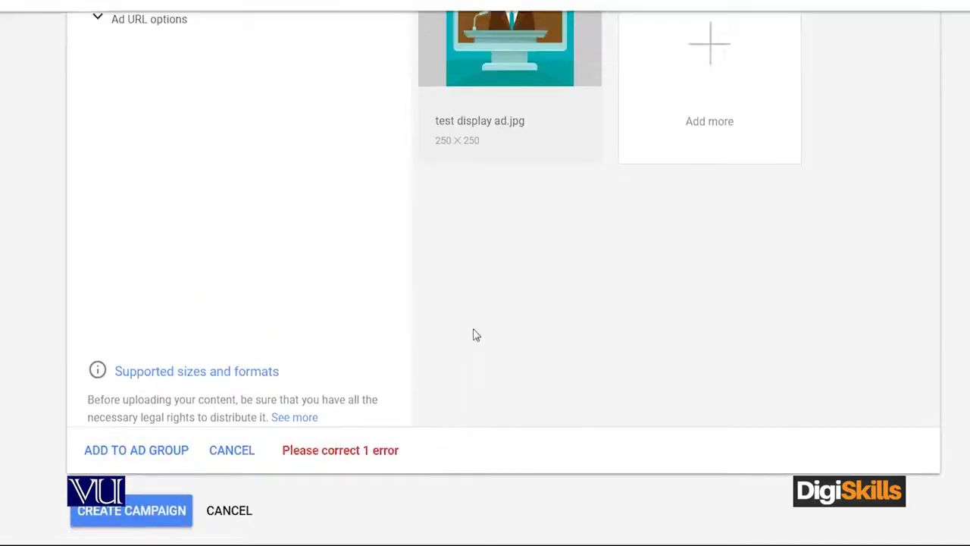
left_click_drag(416, 400, 279, 407)
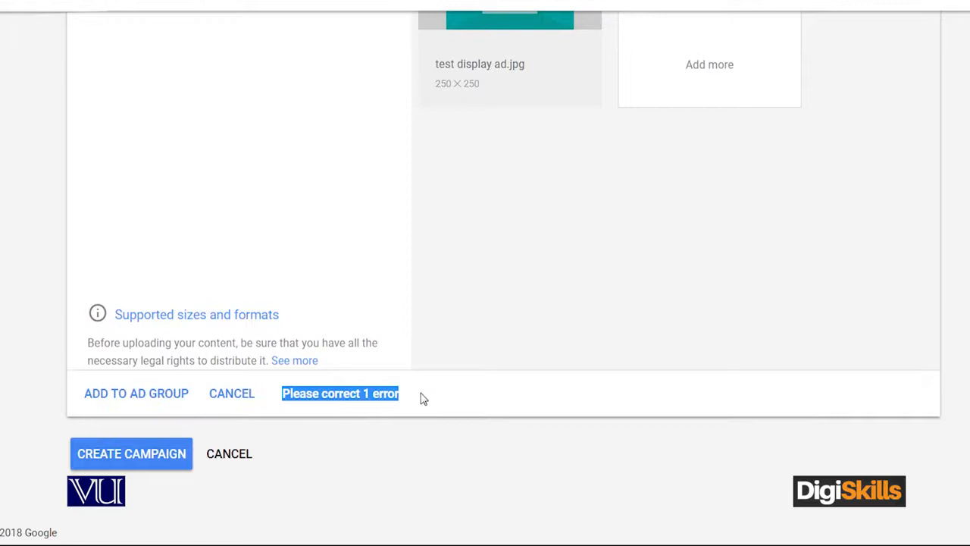
scroll(421, 398, "up", 4)
left_click(132, 189)
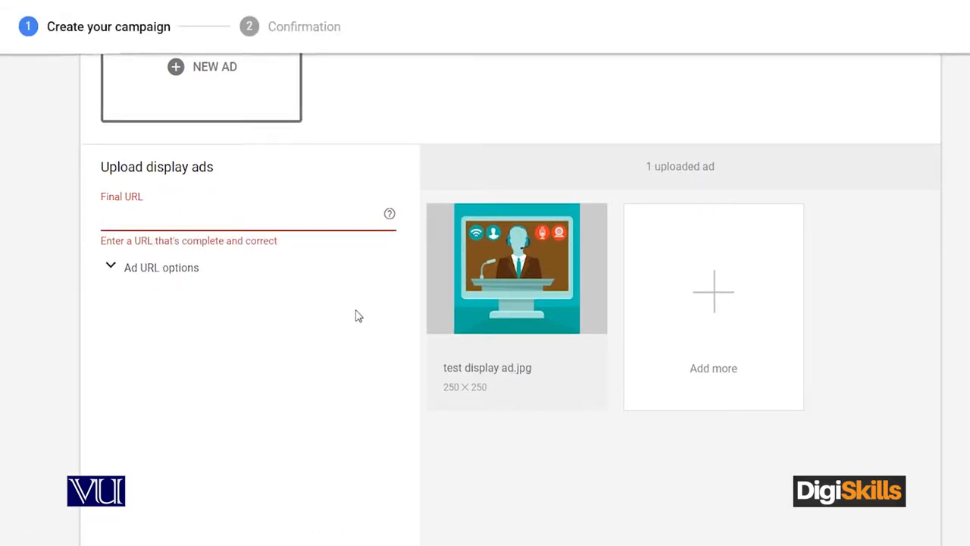
type("http://www.digisk")
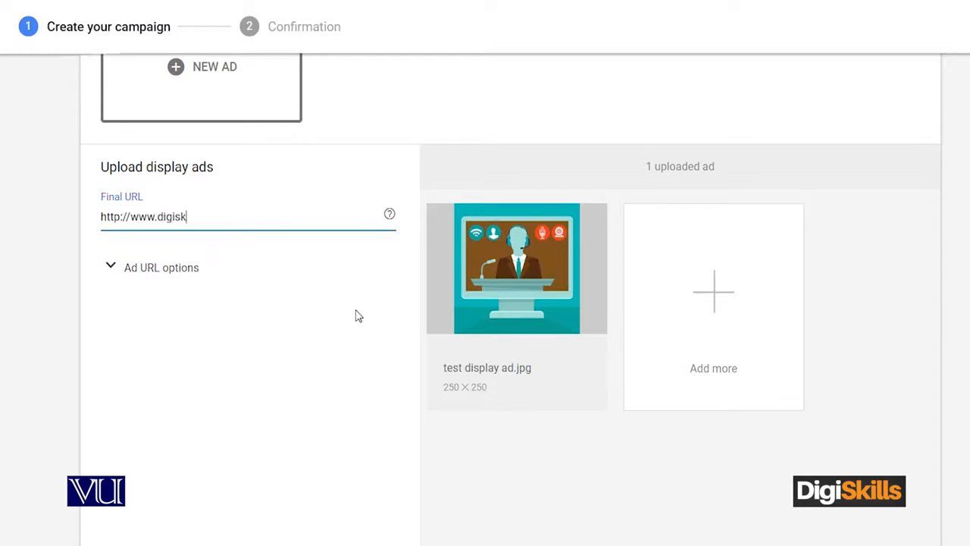
type("ills.pk")
left_click(62, 320)
scroll(61, 320, "down", 4)
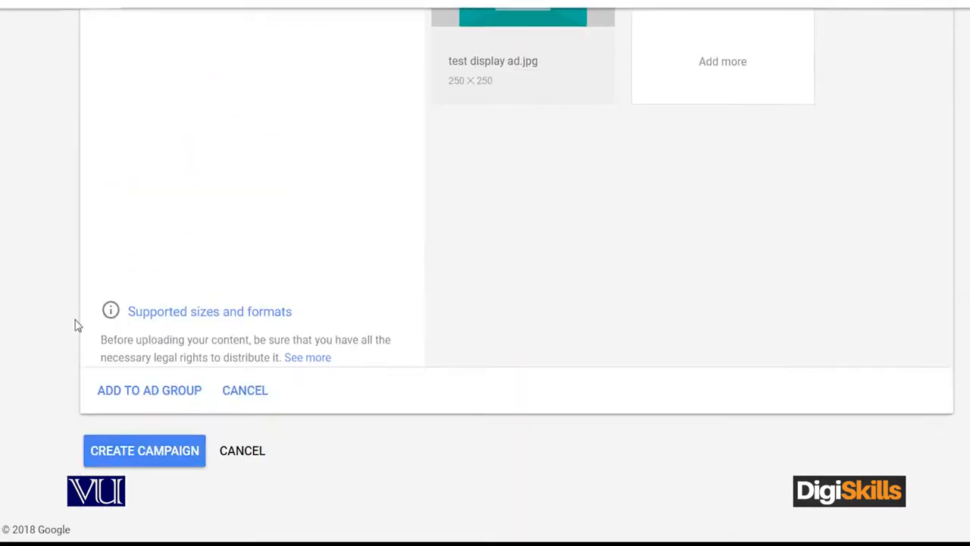
left_click(144, 450)
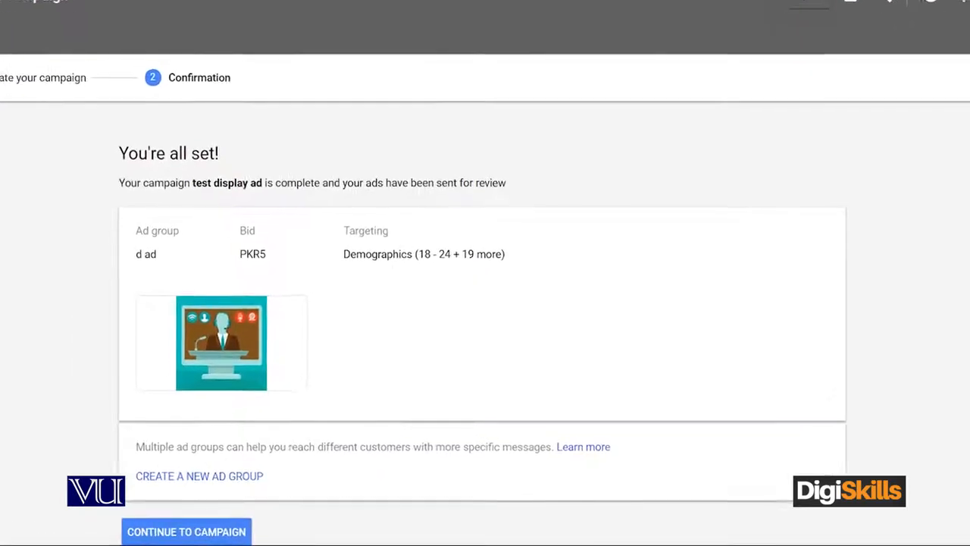